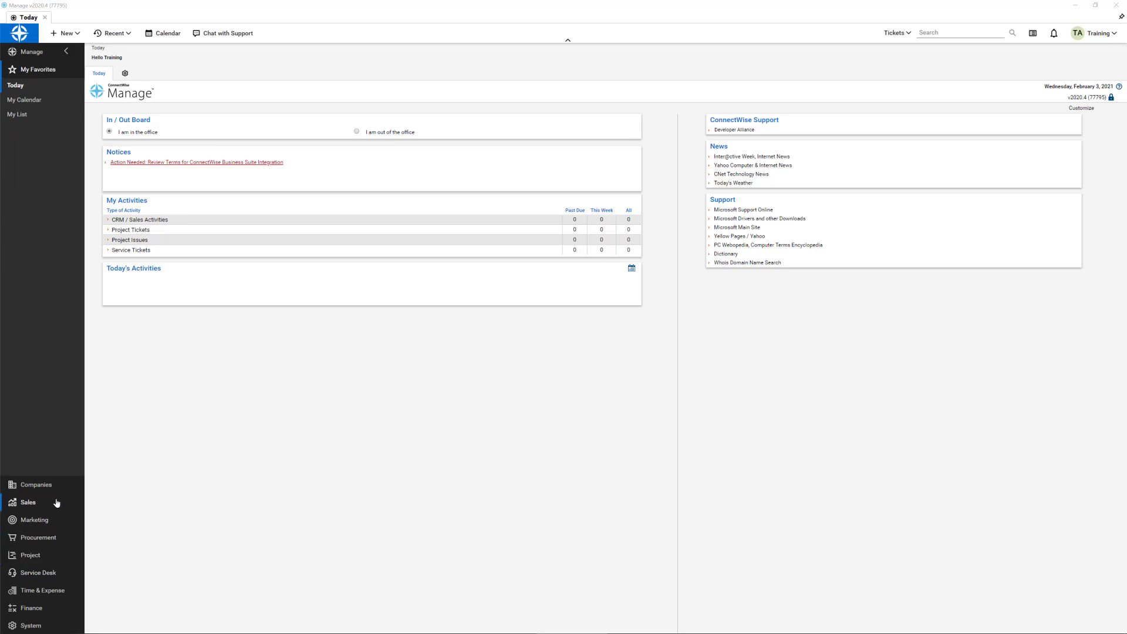
- Create and save API member signl4-3 named Signl4 Derdack, with Tampa Office location, Admin business unit and Professional Services default board
{"action": "left_click", "coordinate": [40, 626]}
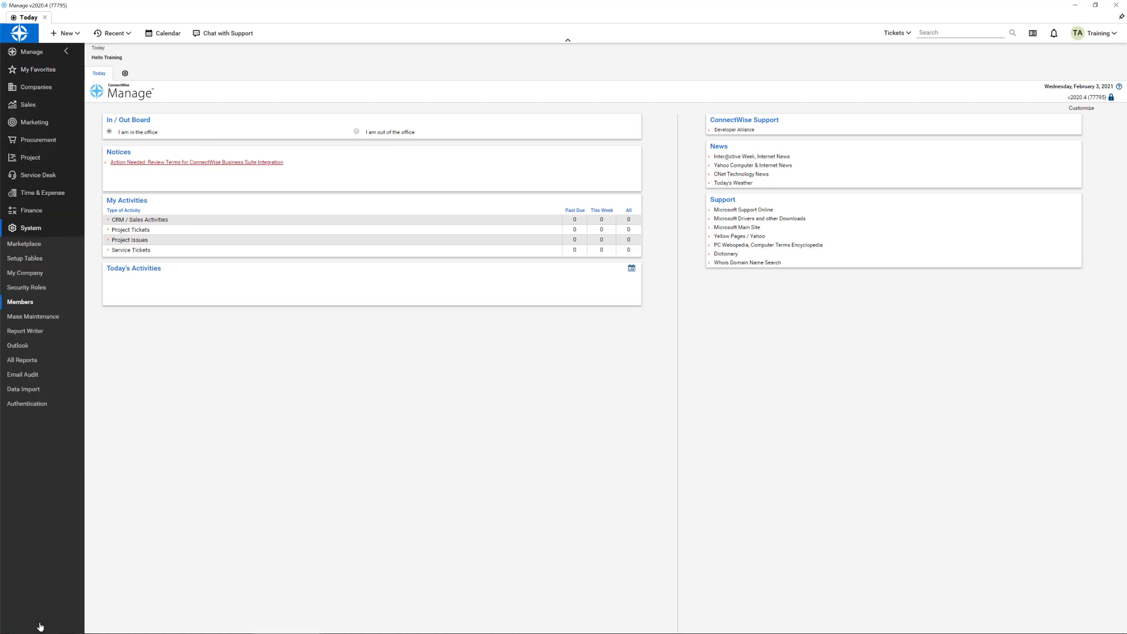
{"action": "left_click", "coordinate": [24, 301]}
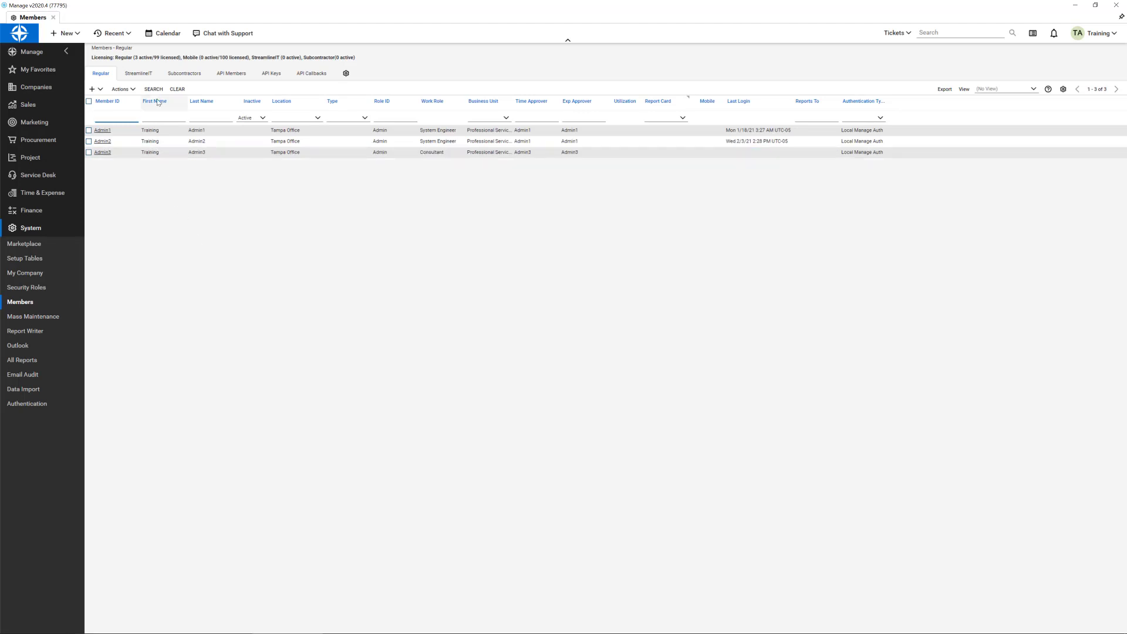
{"action": "left_click", "coordinate": [232, 74]}
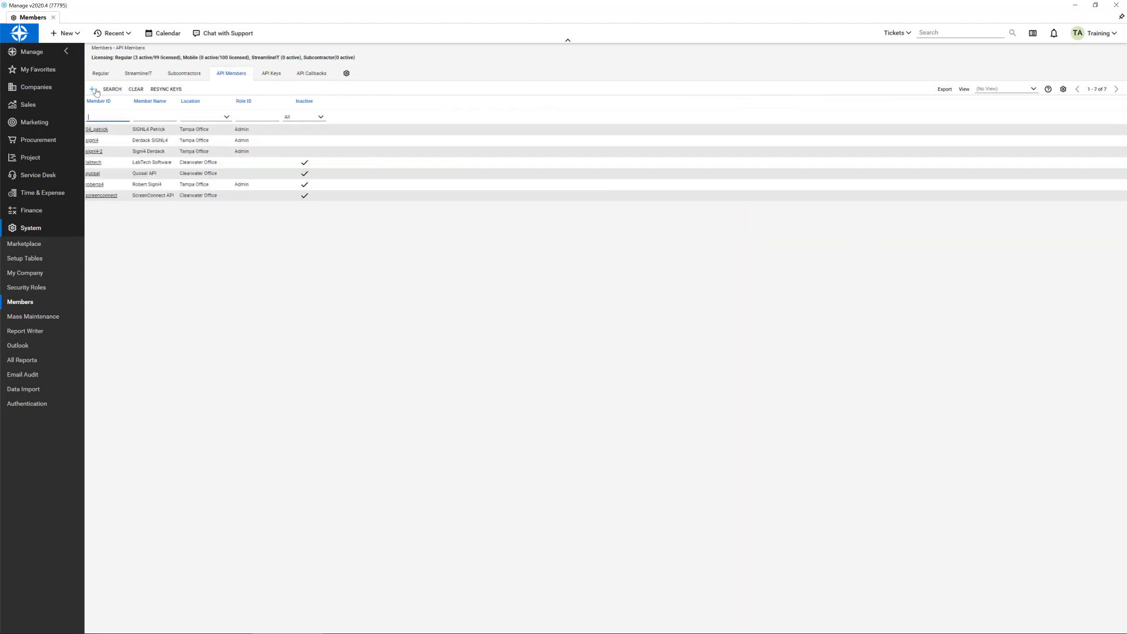
{"action": "left_click", "coordinate": [92, 90]}
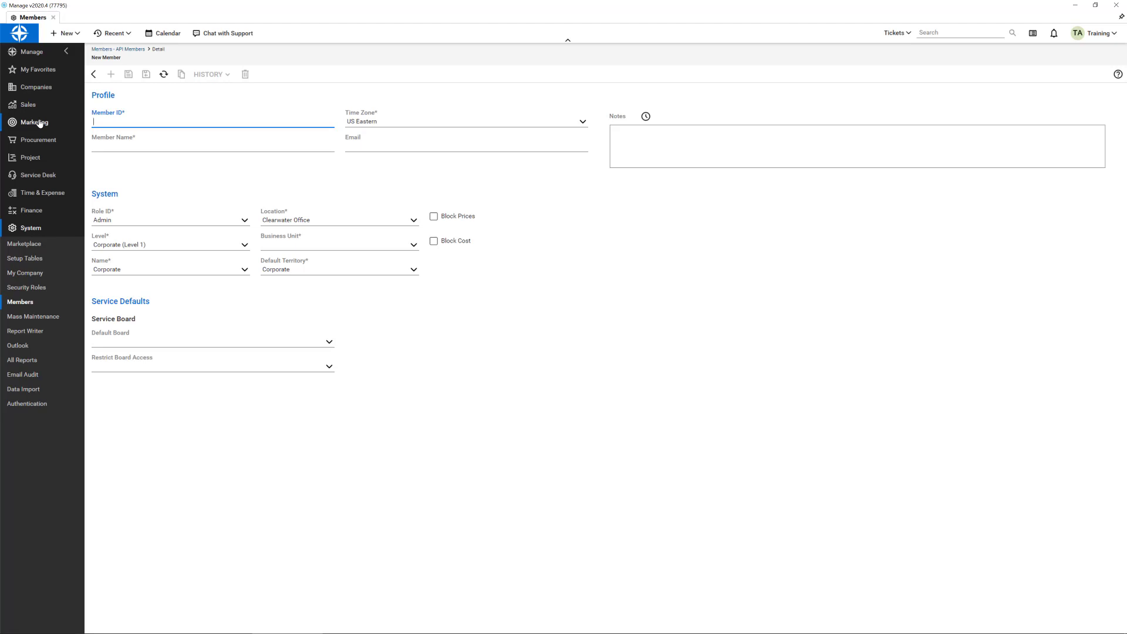
{"action": "type", "text": "signl4-3"}
{"action": "key", "text": "Tab"}
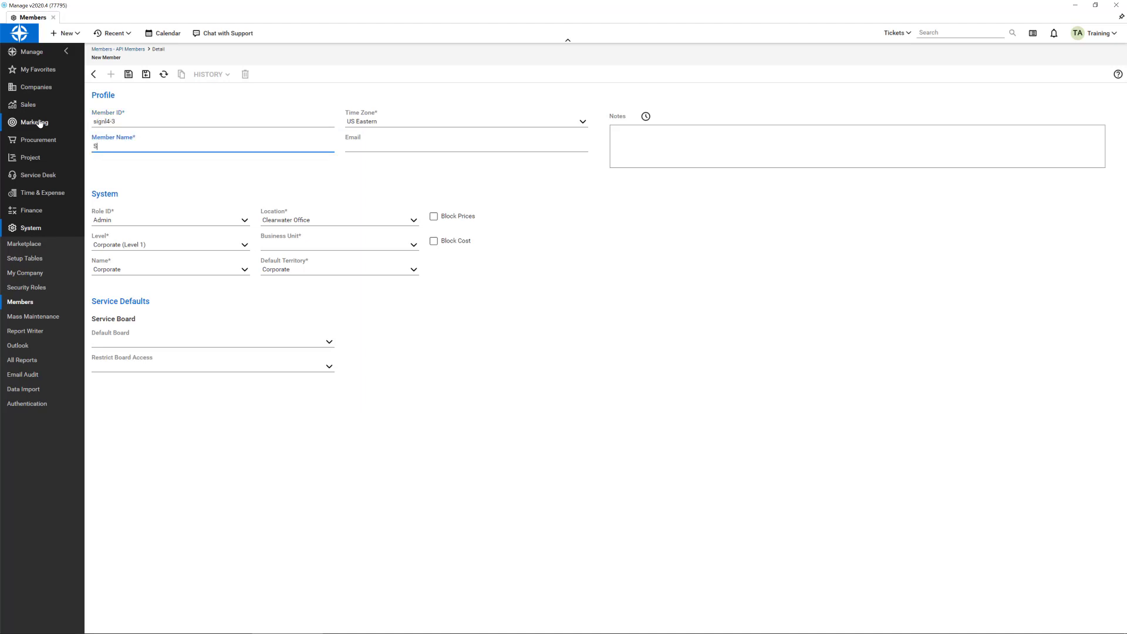
{"action": "type", "text": "Signl4 Derdack"}
{"action": "key", "text": "Tab"}
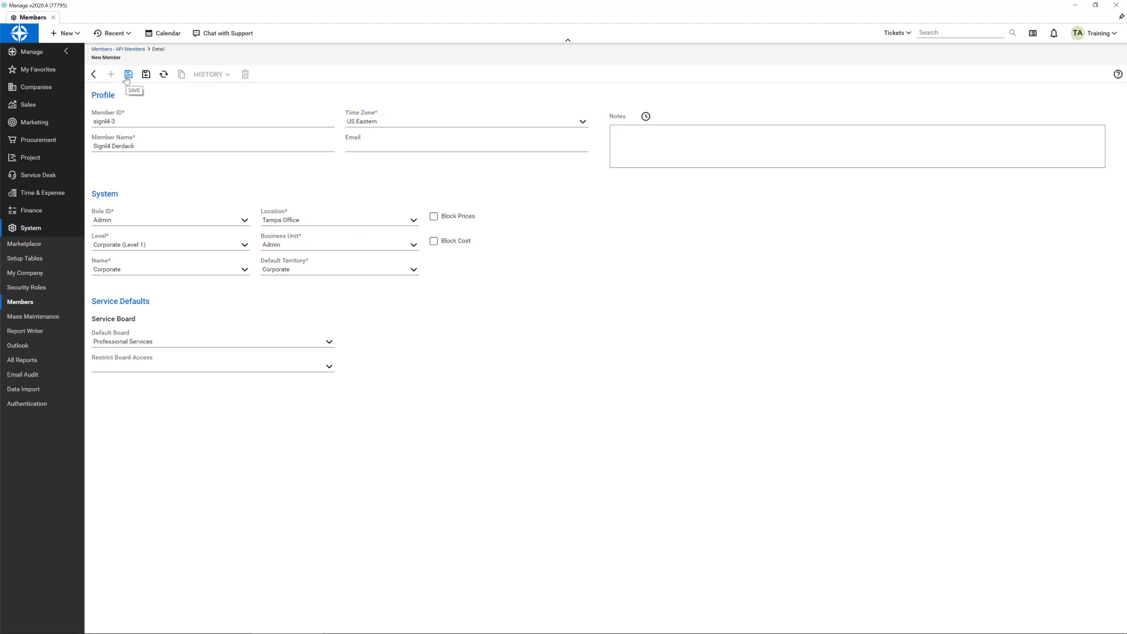
{"action": "left_click", "coordinate": [126, 79]}
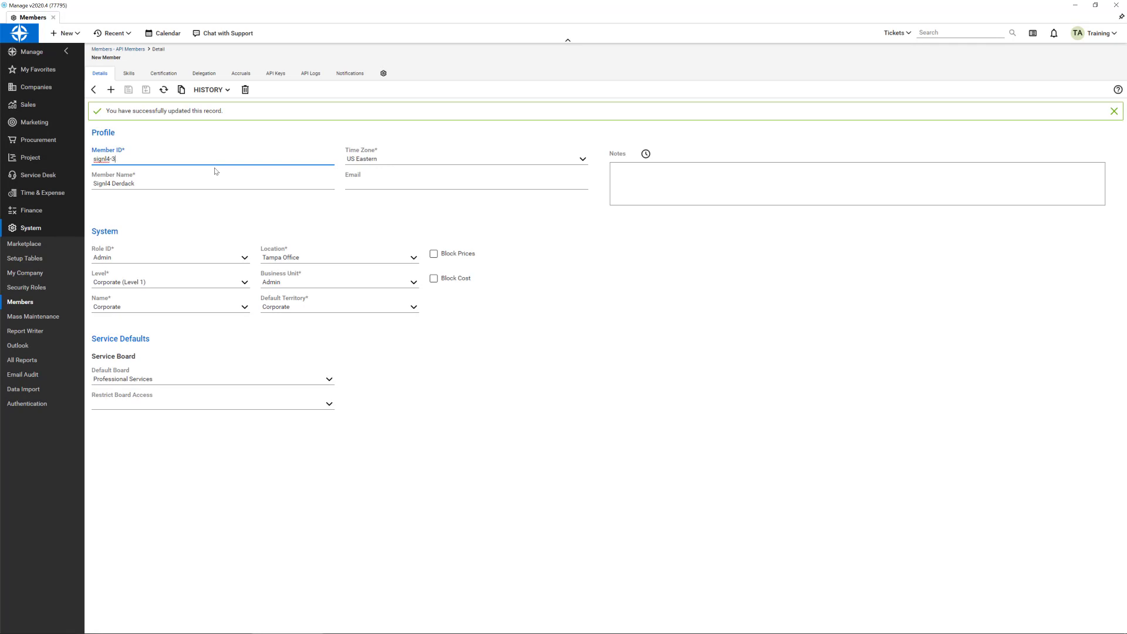
- Generate an API key described as Signl4-3 for the new API member and select its private key for noting down
{"action": "left_click", "coordinate": [285, 75]}
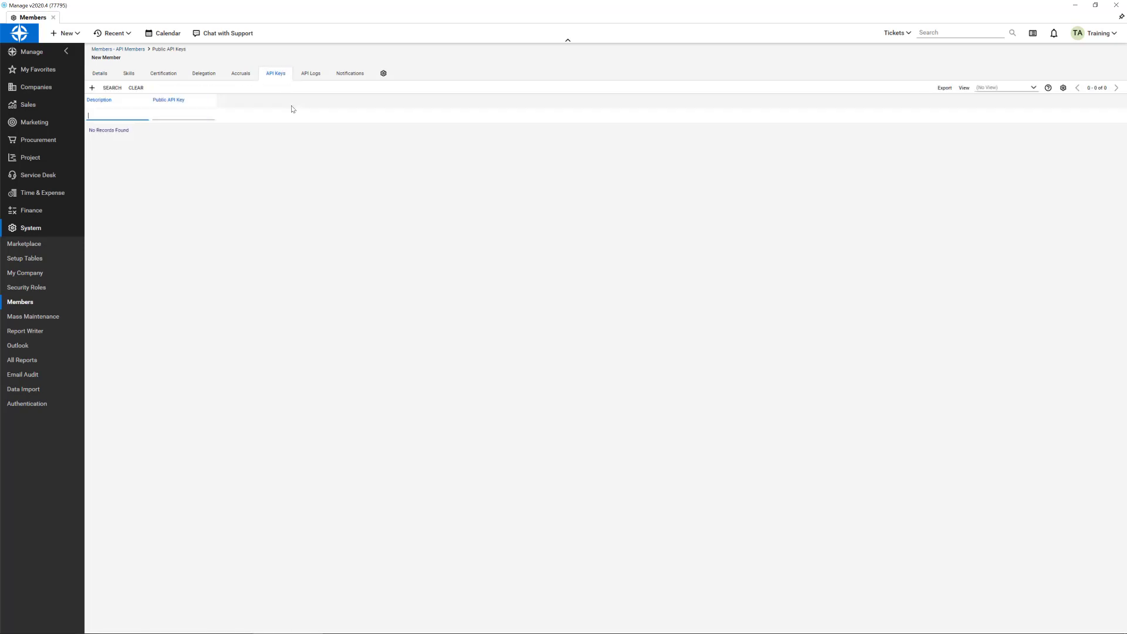
{"action": "left_click", "coordinate": [92, 89]}
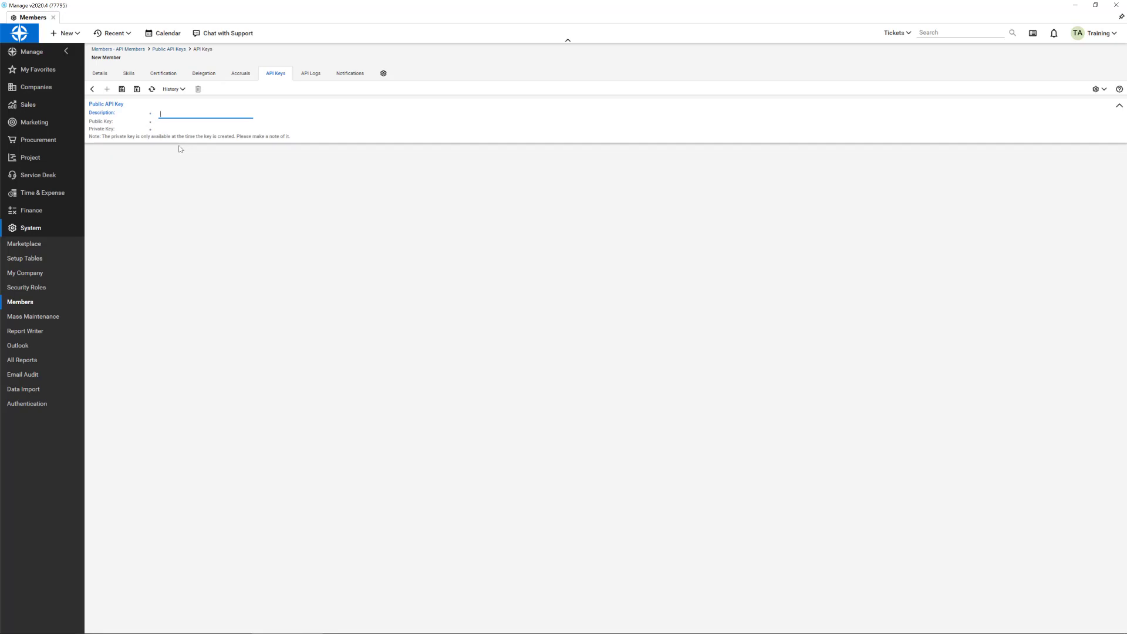
{"action": "type", "text": "Signl4-3"}
{"action": "left_click", "coordinate": [122, 90]}
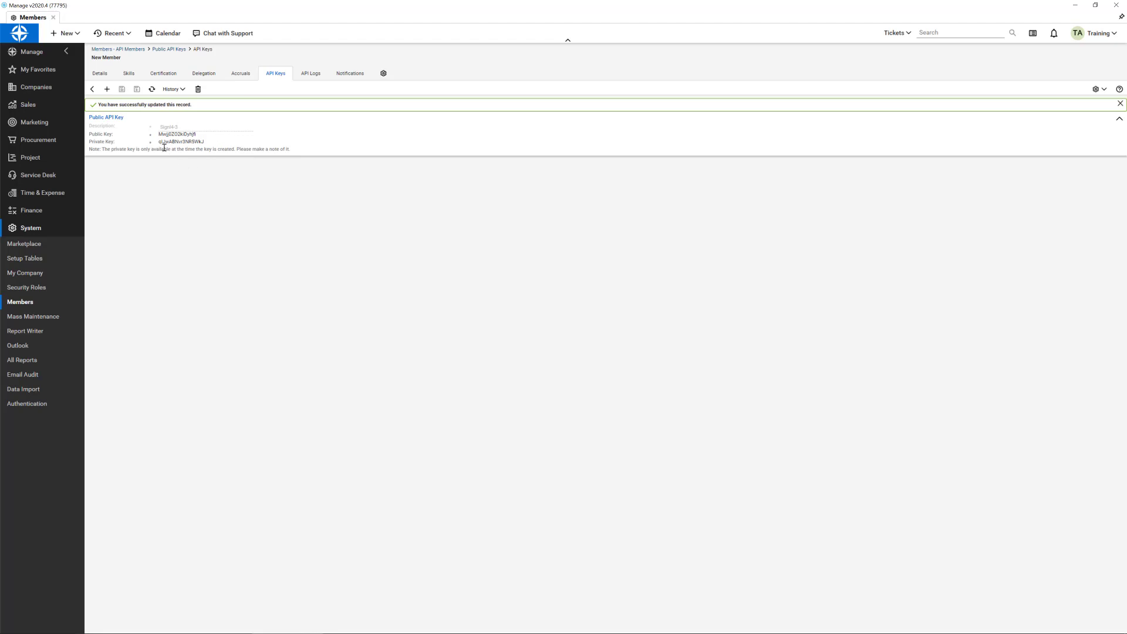
{"action": "double_click", "coordinate": [190, 141]}
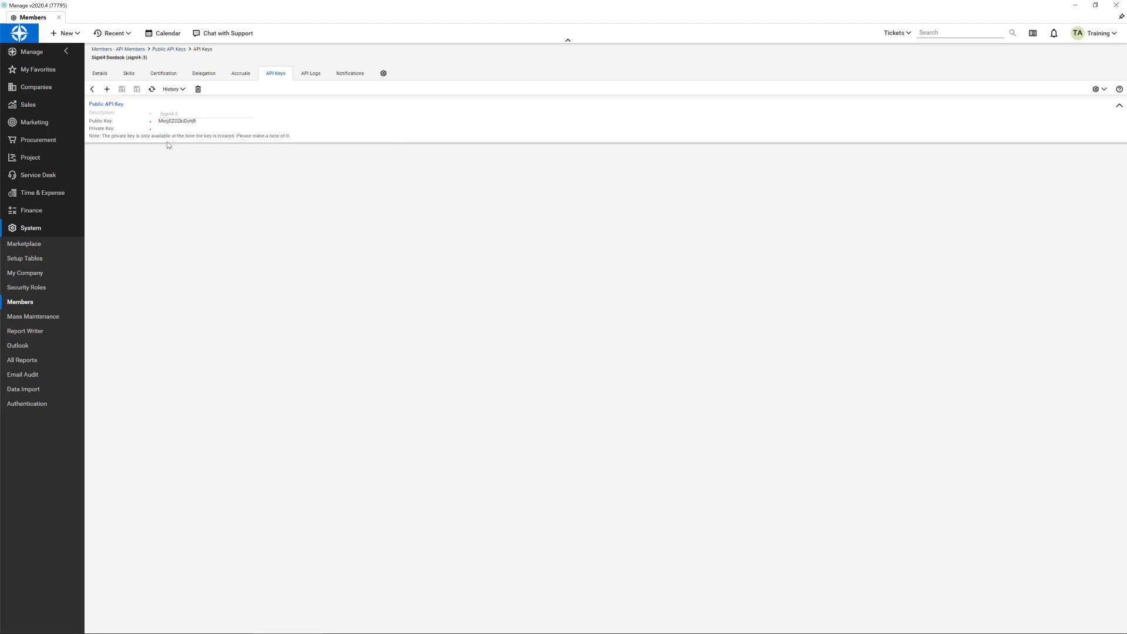
- Open the regular member record Admin4 from the members list
{"action": "left_click", "coordinate": [26, 301]}
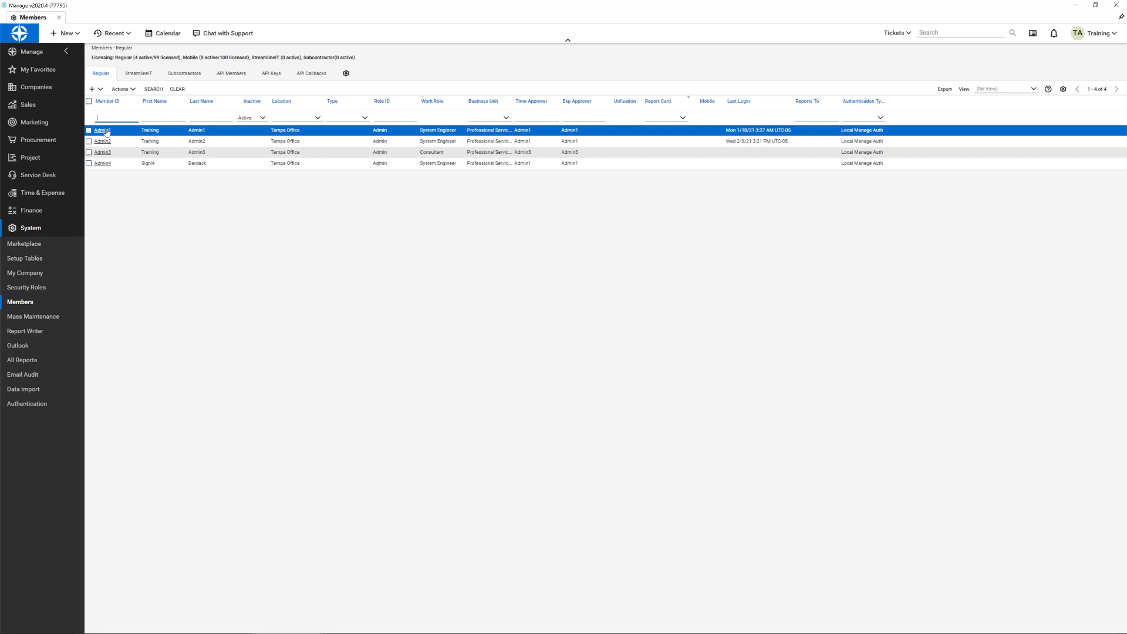
{"action": "left_click", "coordinate": [104, 164]}
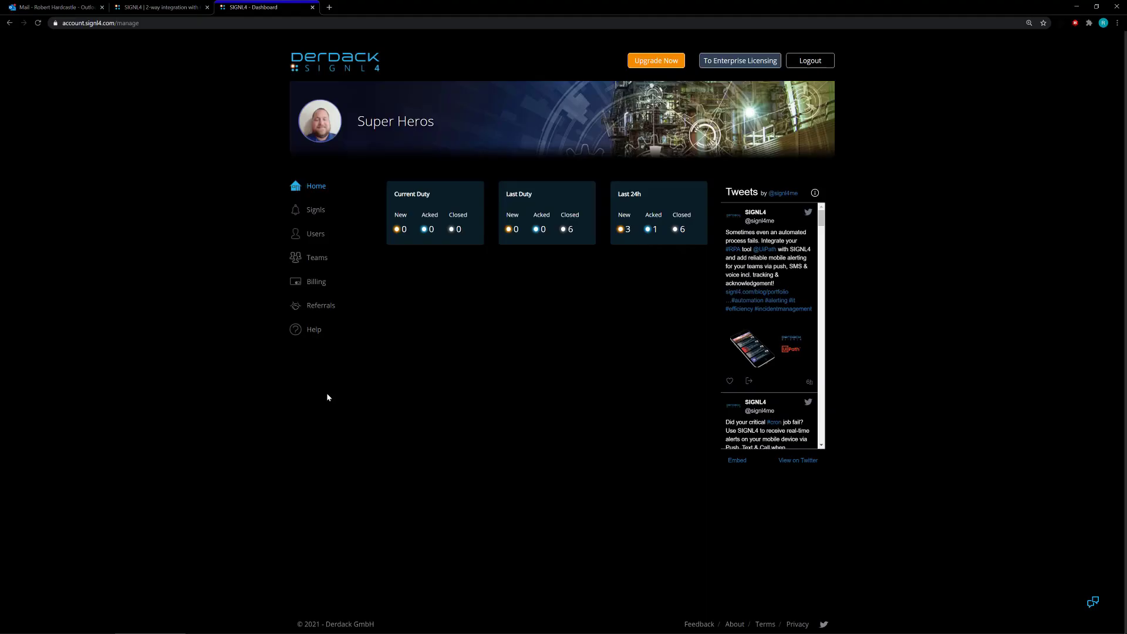
- In the SIGNL4 web portal, open the Super Heros team's apps and start a new app from the ConnectWise Manage template
{"action": "left_click", "coordinate": [318, 263]}
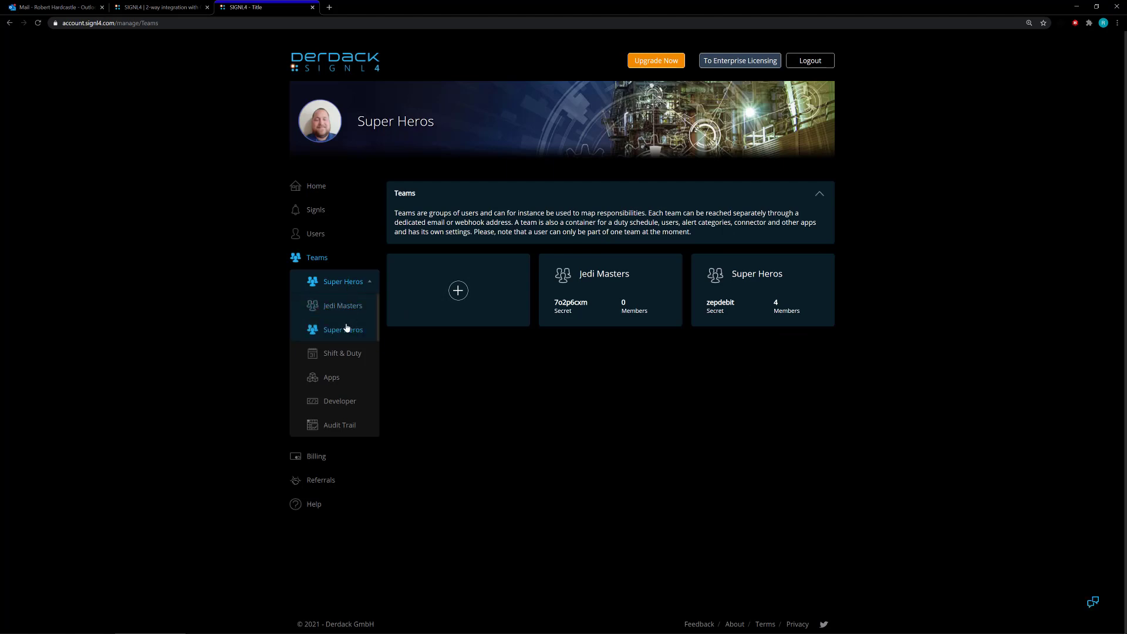
{"action": "double_click", "coordinate": [346, 331]}
{"action": "left_click", "coordinate": [350, 290]}
{"action": "left_click", "coordinate": [364, 286]}
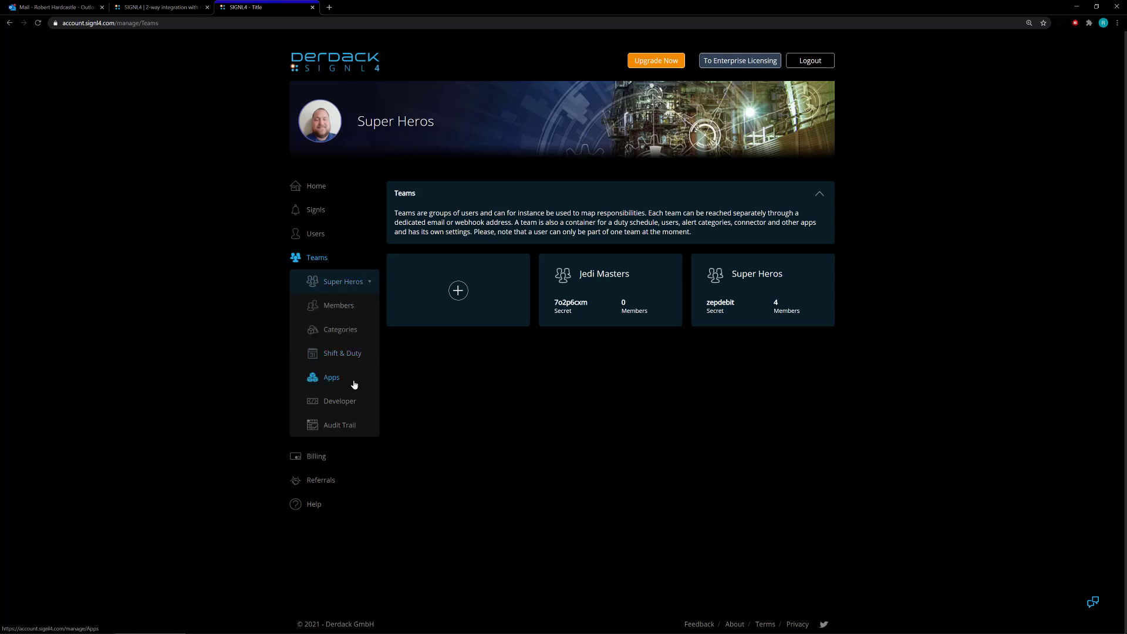
{"action": "left_click", "coordinate": [337, 380]}
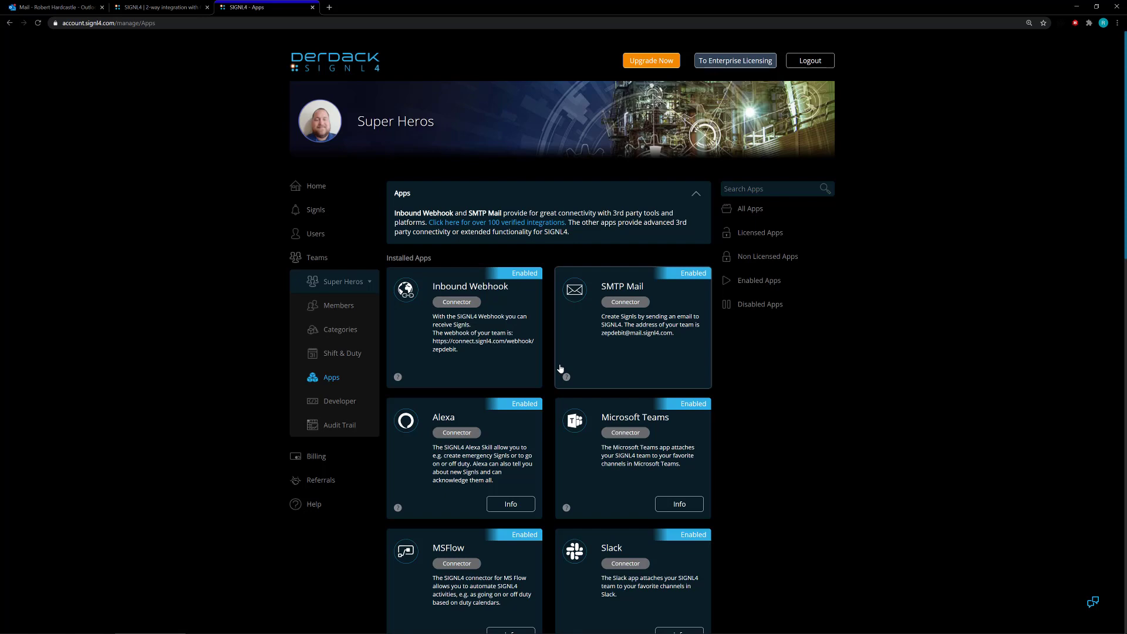
{"action": "scroll", "coordinate": [560, 368], "scroll_direction": "down", "scroll_amount": 10}
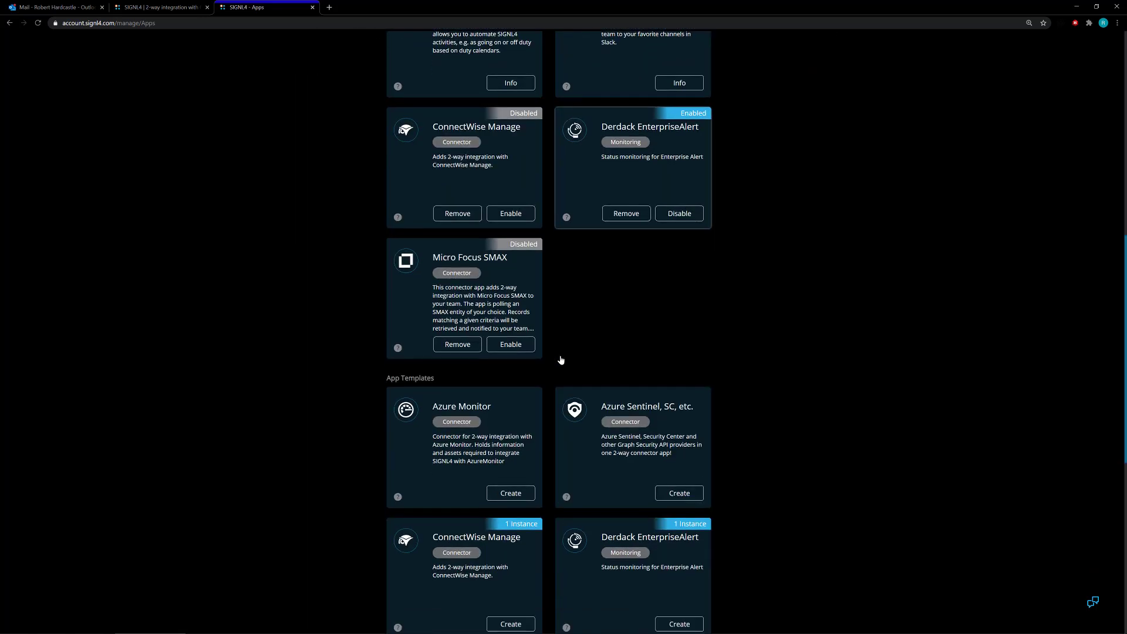
{"action": "scroll", "coordinate": [500, 465], "scroll_direction": "down", "scroll_amount": 2}
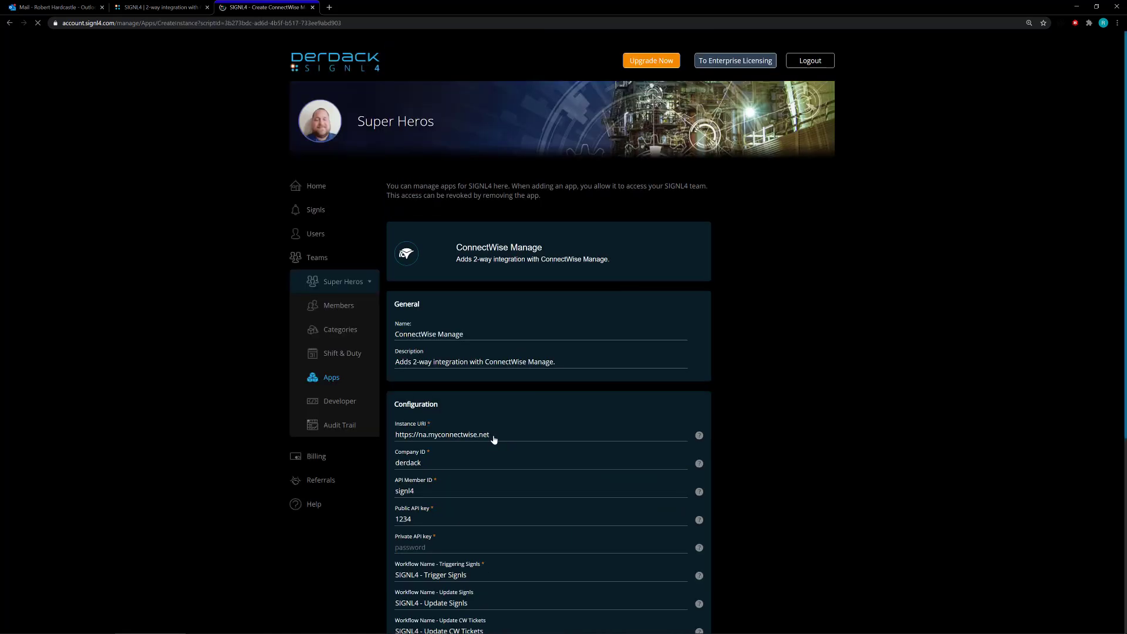
- Name the new connector app ConnectWise Manage 2
{"action": "scroll", "coordinate": [619, 343], "scroll_direction": "down", "scroll_amount": 2}
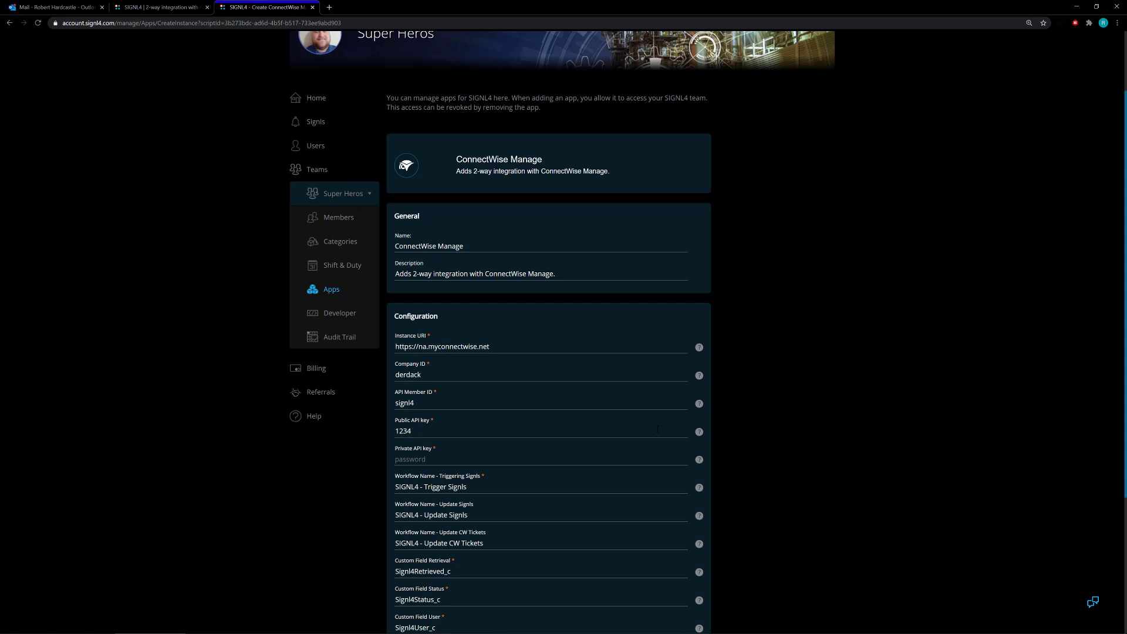
{"action": "left_click", "coordinate": [485, 246]}
{"action": "type", "text": "2"}
{"action": "scroll", "coordinate": [510, 323], "scroll_direction": "down", "scroll_amount": 2}
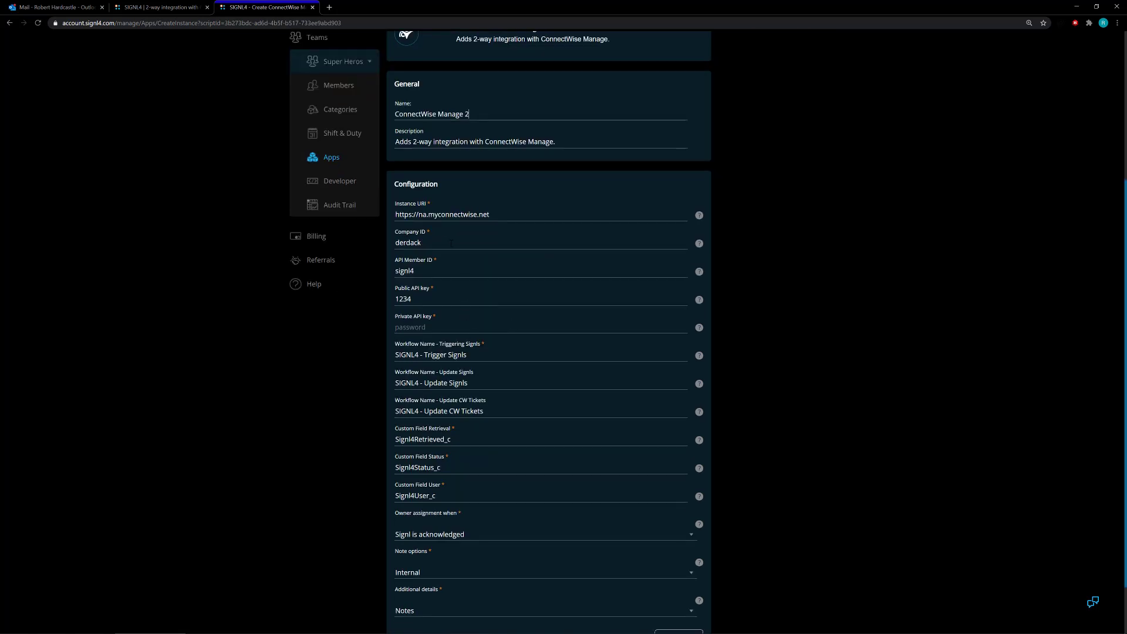
- Configure the connector with instance staging.connectwisedev.com, company ID derdack_f, API member ID signl4-3 and the public and private API keys, and create it
{"action": "scroll", "coordinate": [451, 243], "scroll_direction": "down", "scroll_amount": 1}
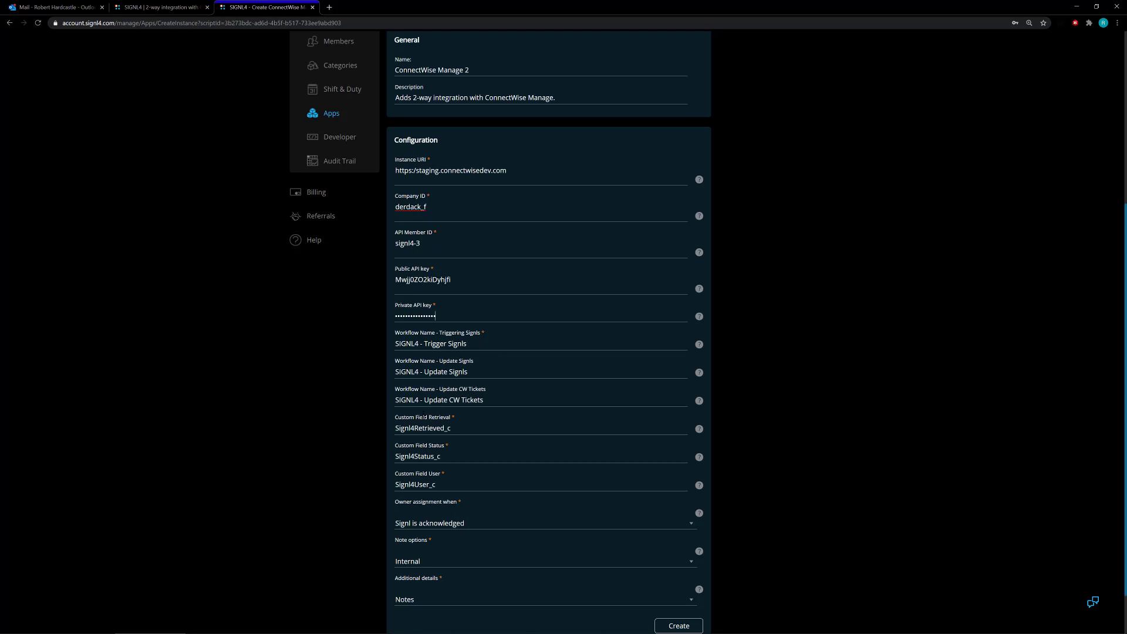
{"action": "scroll", "coordinate": [424, 418], "scroll_direction": "down", "scroll_amount": 1}
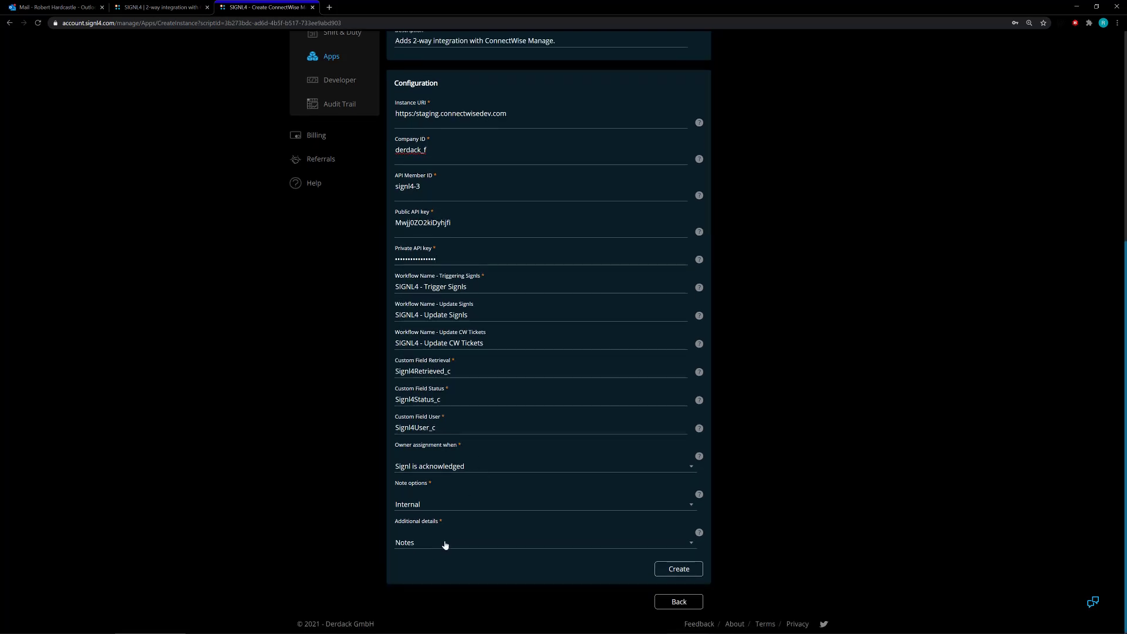
{"action": "left_click", "coordinate": [491, 470]}
{"action": "left_click", "coordinate": [676, 569]}
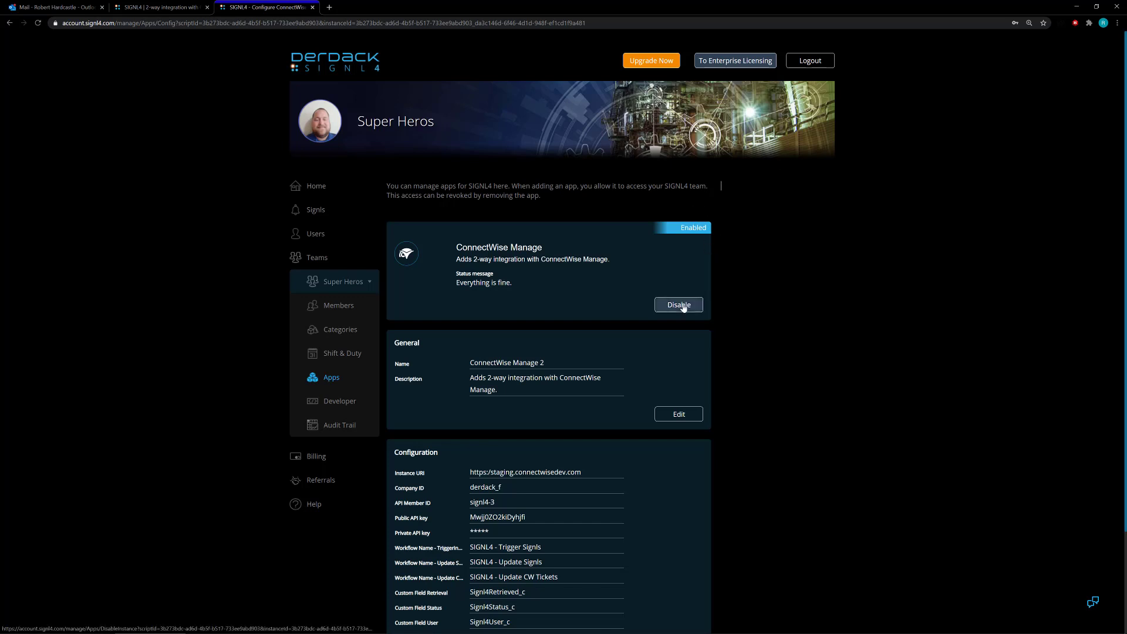
- Check the status message and configuration of the ConnectWise Manage 2 connector
{"action": "triple_click", "coordinate": [502, 283]}
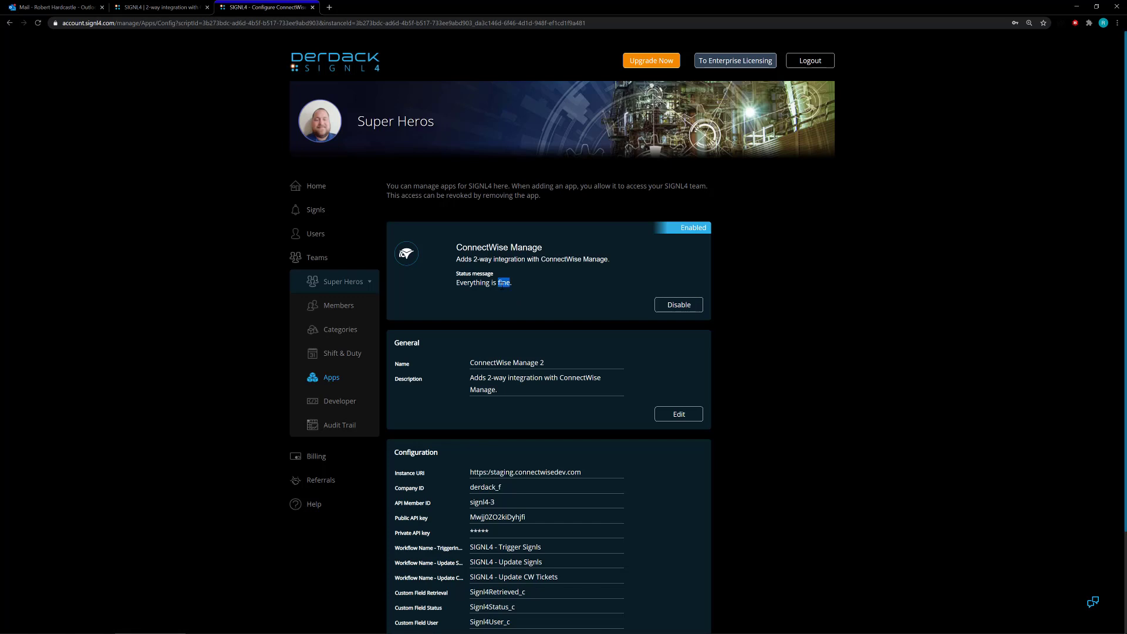
{"action": "left_click", "coordinate": [551, 280]}
{"action": "scroll", "coordinate": [593, 481], "scroll_direction": "down", "scroll_amount": 3}
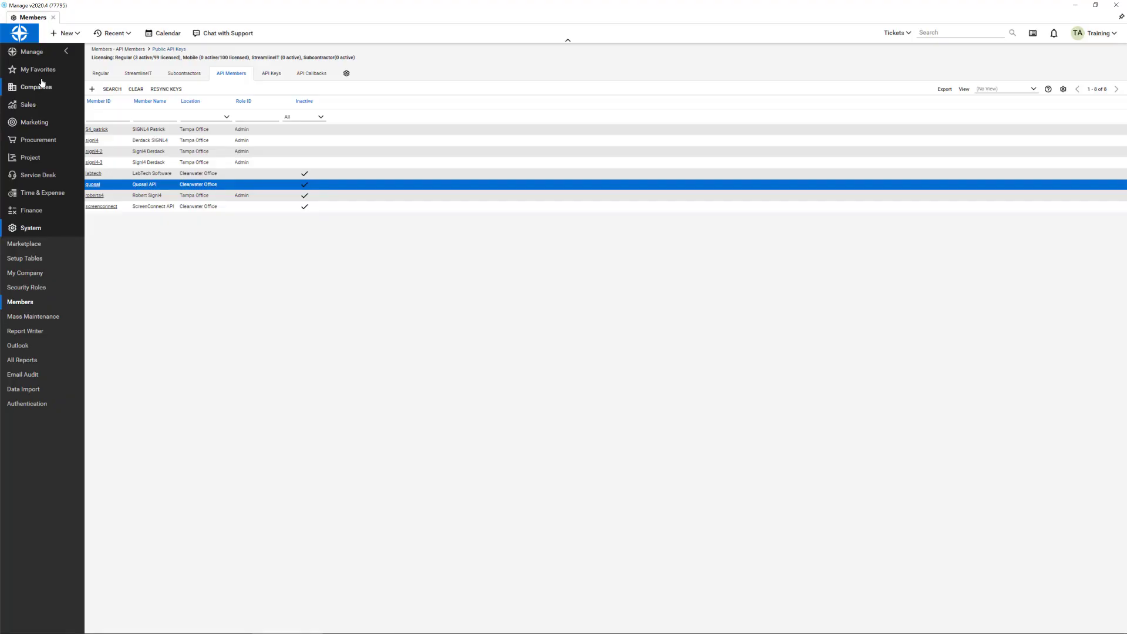
- In ConnectWise Manage, create and save a service ticket for Black Rooster, Inc. with the summary ConnectWise Signl4 Ticket
{"action": "left_click", "coordinate": [39, 70]}
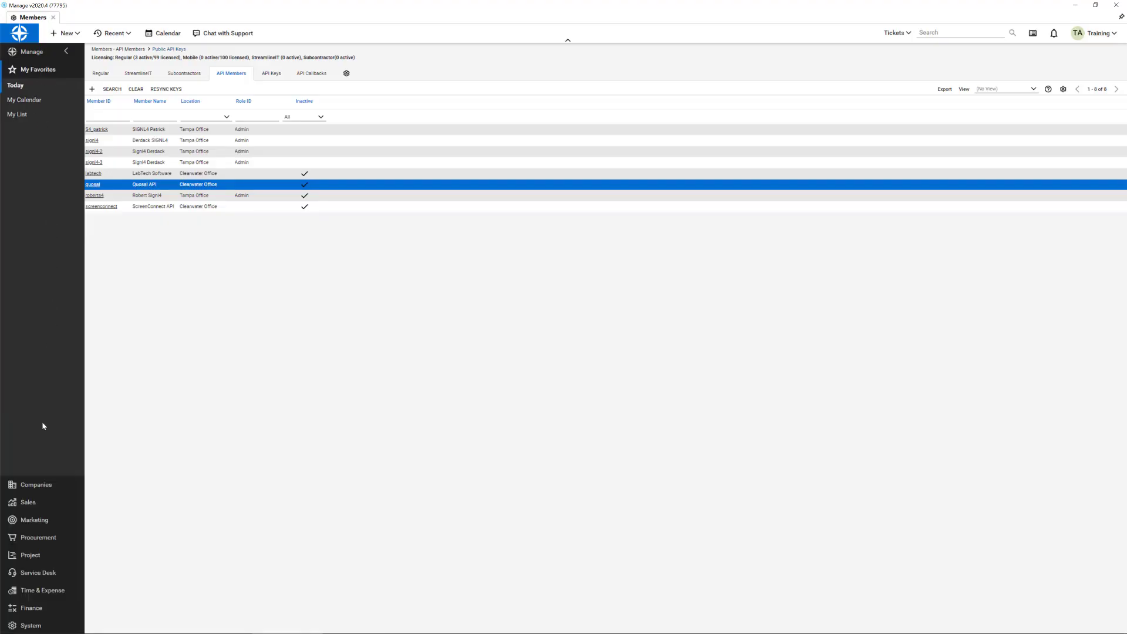
{"action": "left_click", "coordinate": [36, 484]}
{"action": "left_click", "coordinate": [64, 33]}
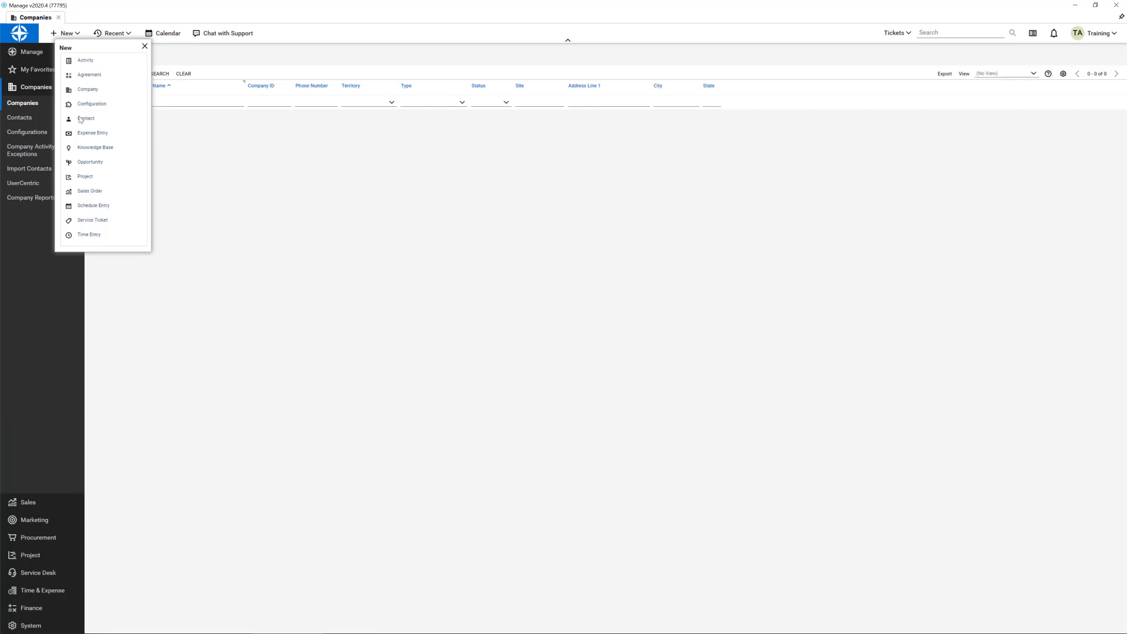
{"action": "left_click", "coordinate": [93, 220]}
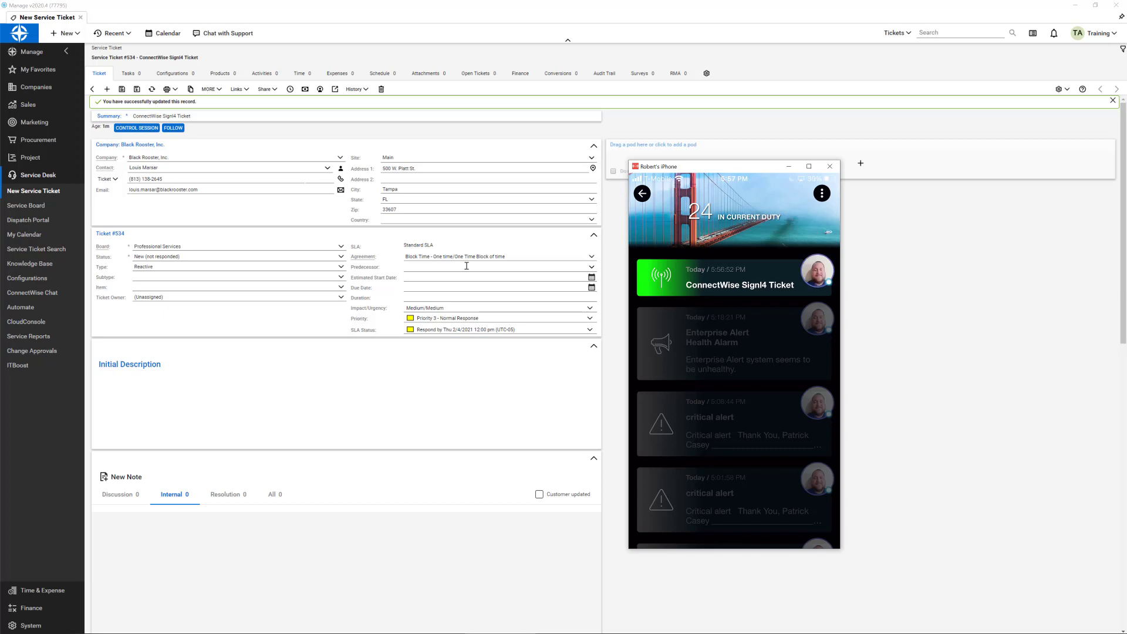
- Refresh the service ticket to check its status and ticket owner against the mobile alert
{"action": "left_click", "coordinate": [151, 90]}
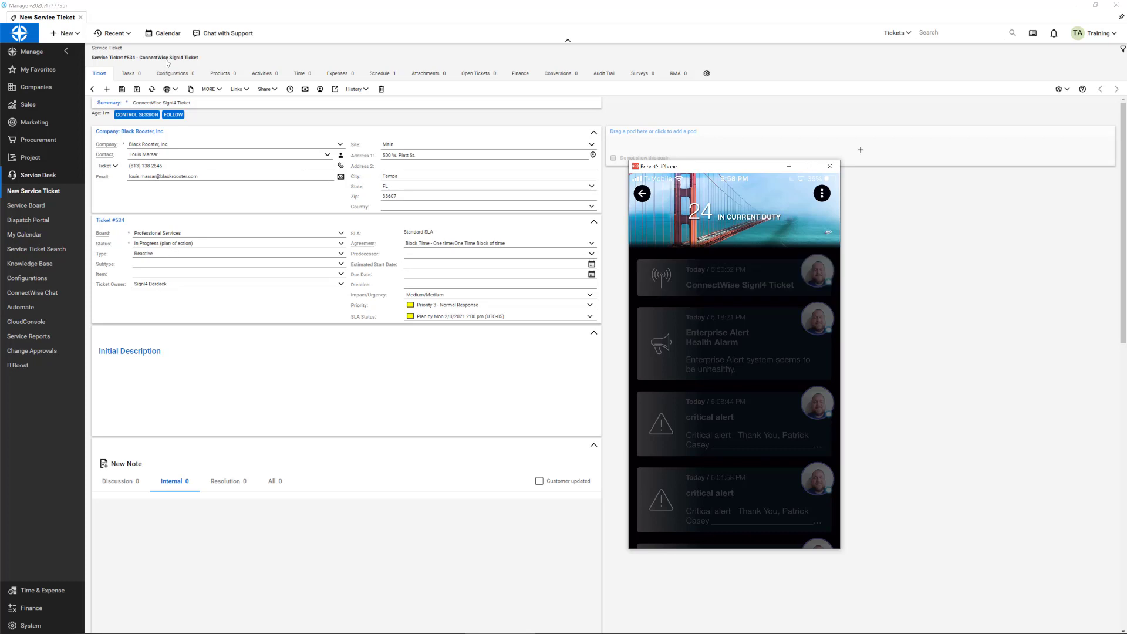
{"action": "left_click", "coordinate": [152, 92]}
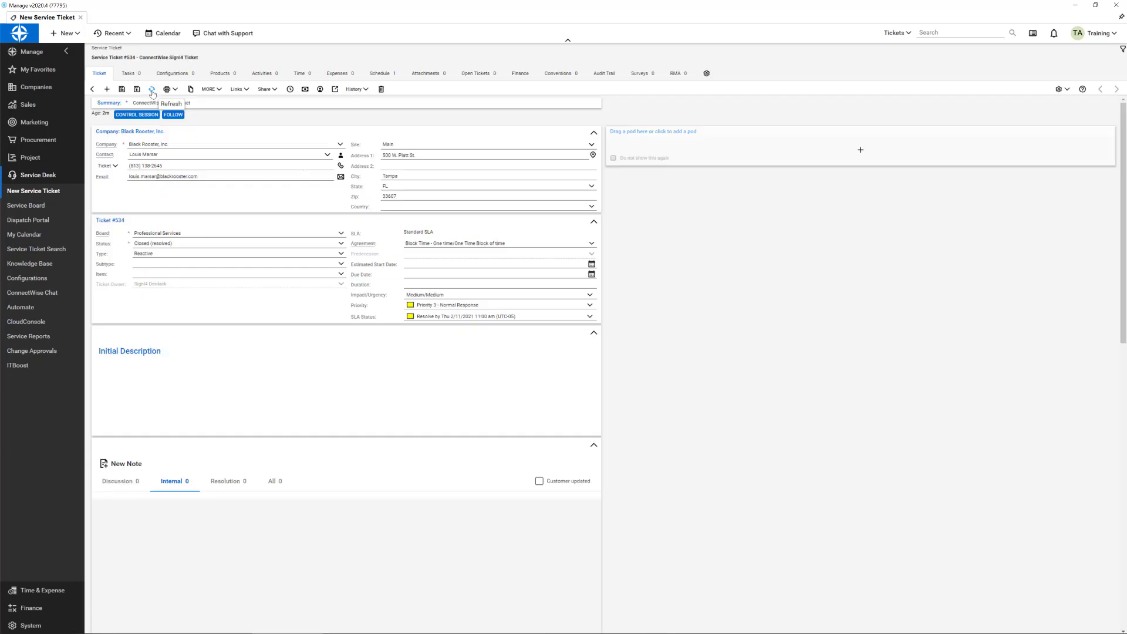